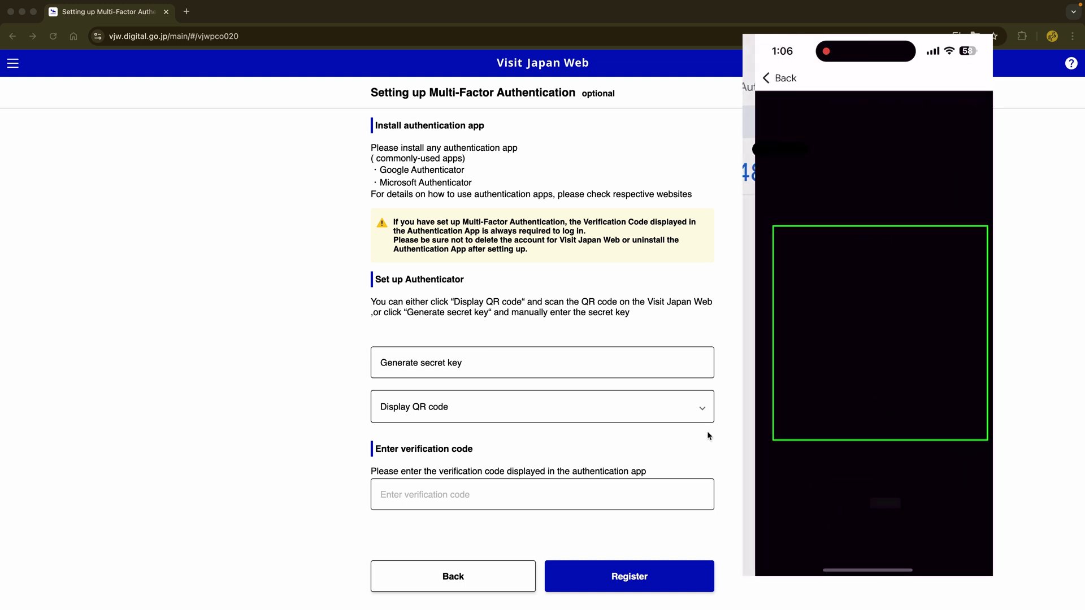
# Step: Display the authenticator QR code, register multi-factor authentication with the verification code from the authentication app, and return to the home page
pyautogui.click(704, 410)
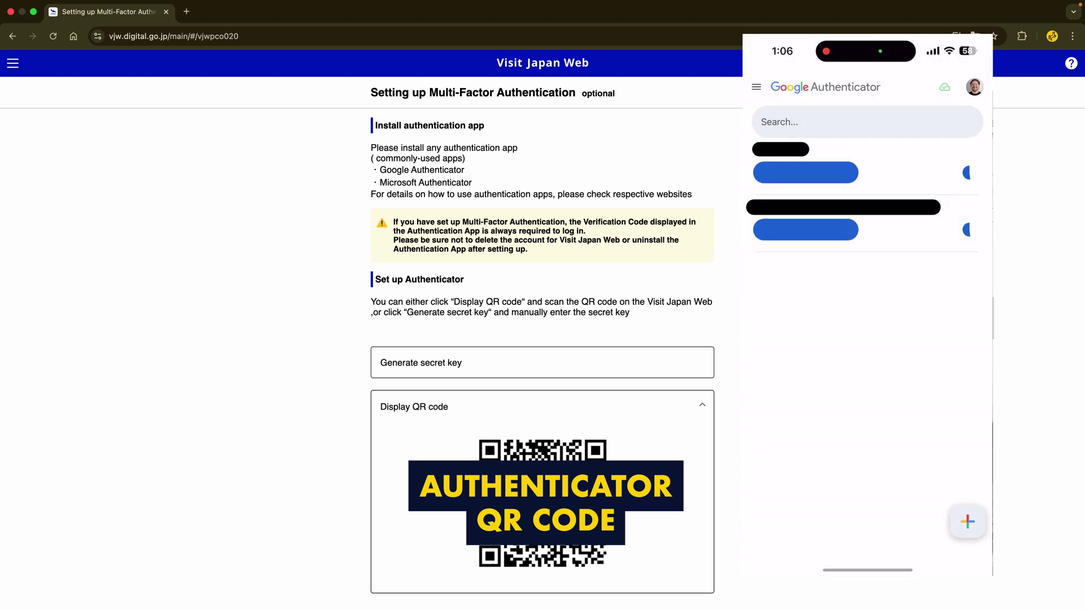
pyautogui.scroll(-3, 523, 450)
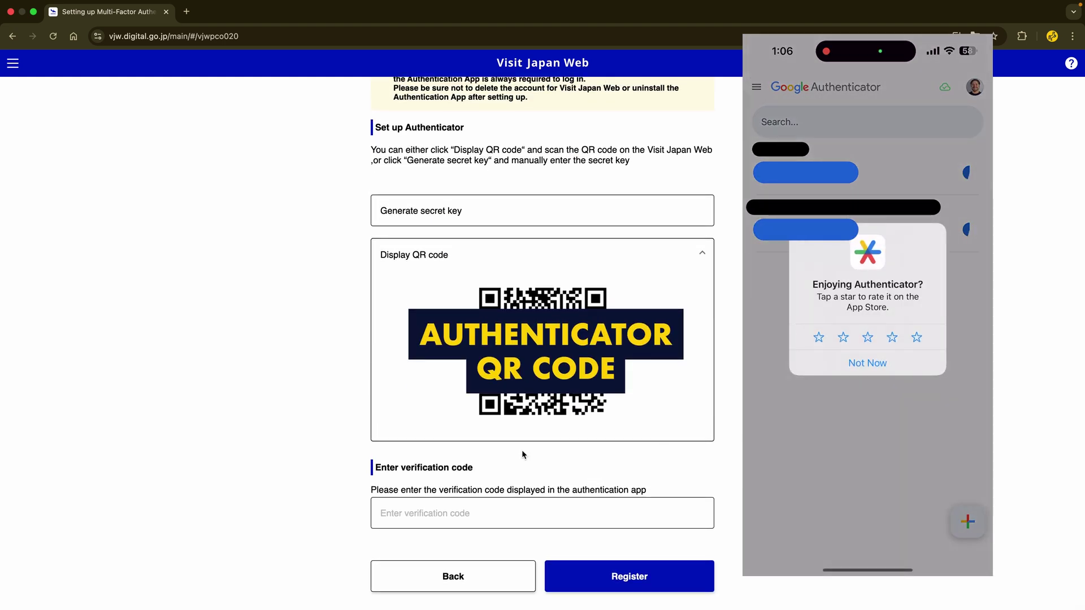
pyautogui.click(404, 515)
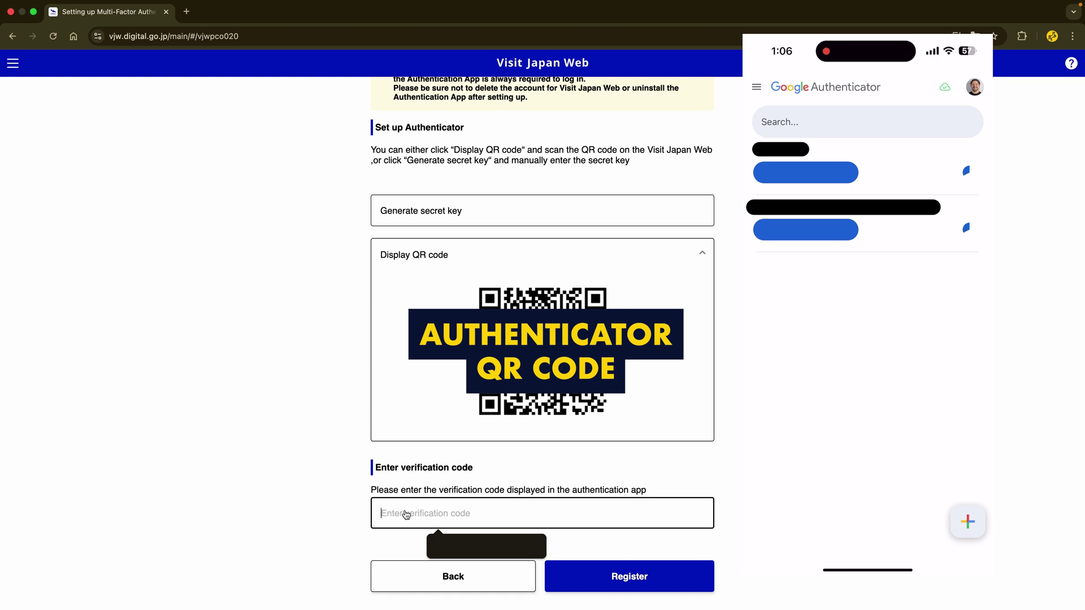
pyautogui.write('1')
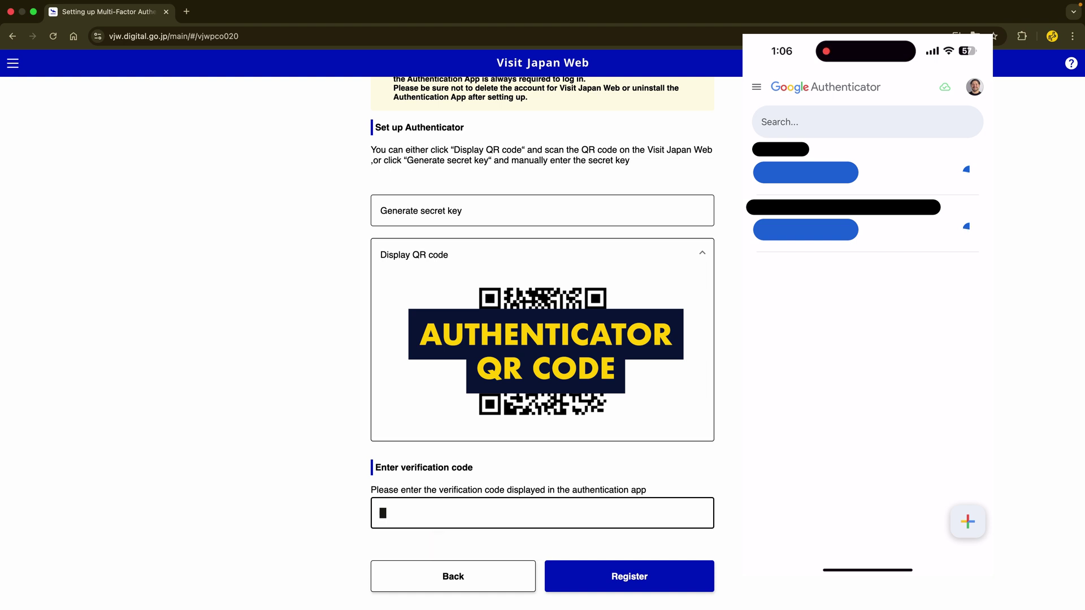
pyautogui.write('•••••')
pyautogui.press('Return')
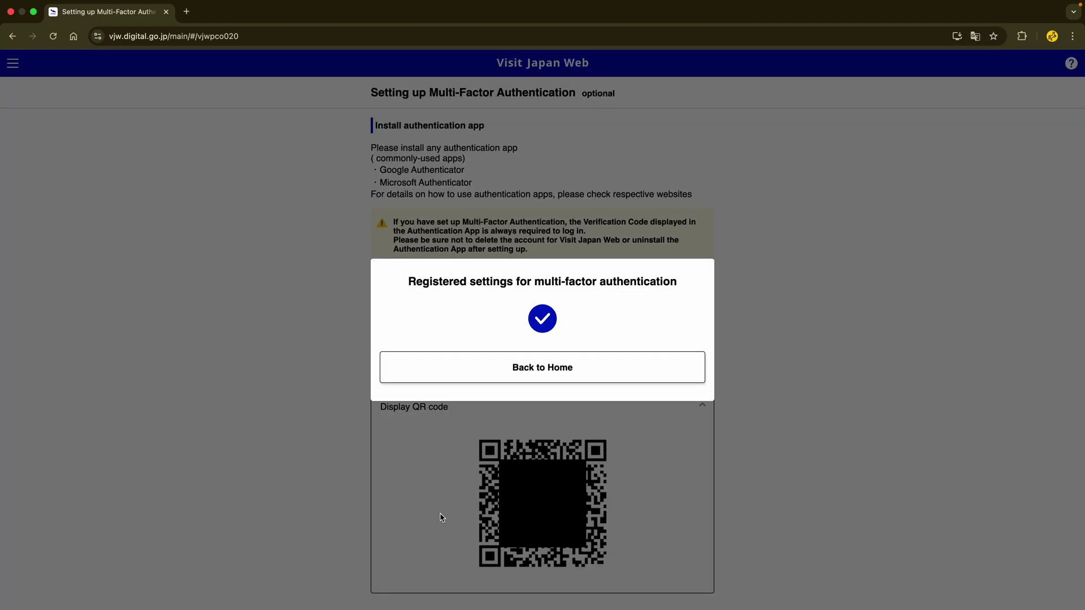
pyautogui.click(431, 375)
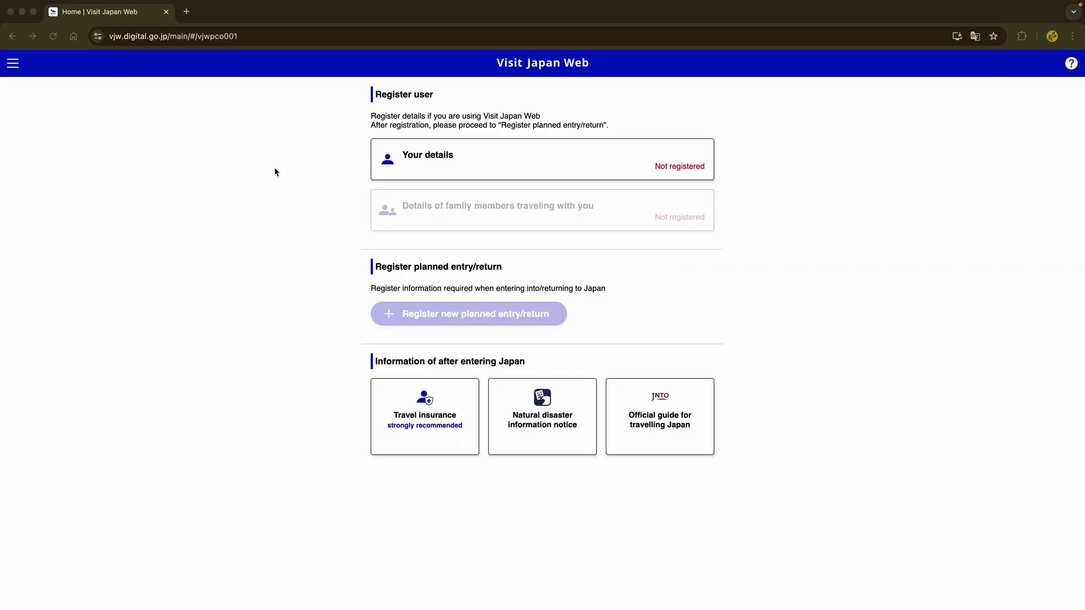
# Step: Start registering your own details with Yes for the Tax-free QR Code, check its explanation, and continue past the passport scanning instructions
pyautogui.click(482, 168)
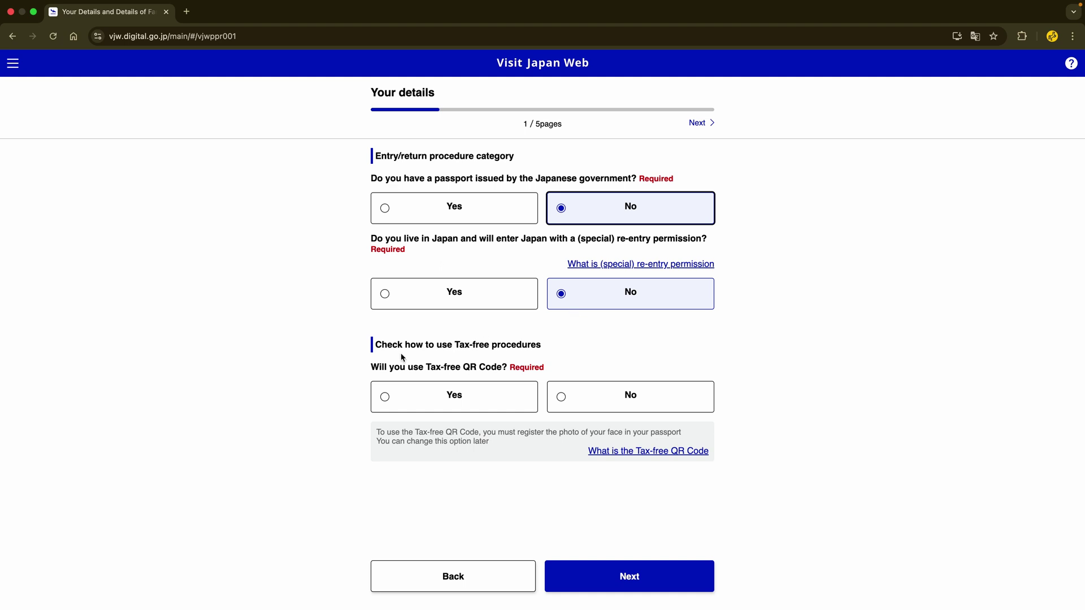
pyautogui.click(412, 391)
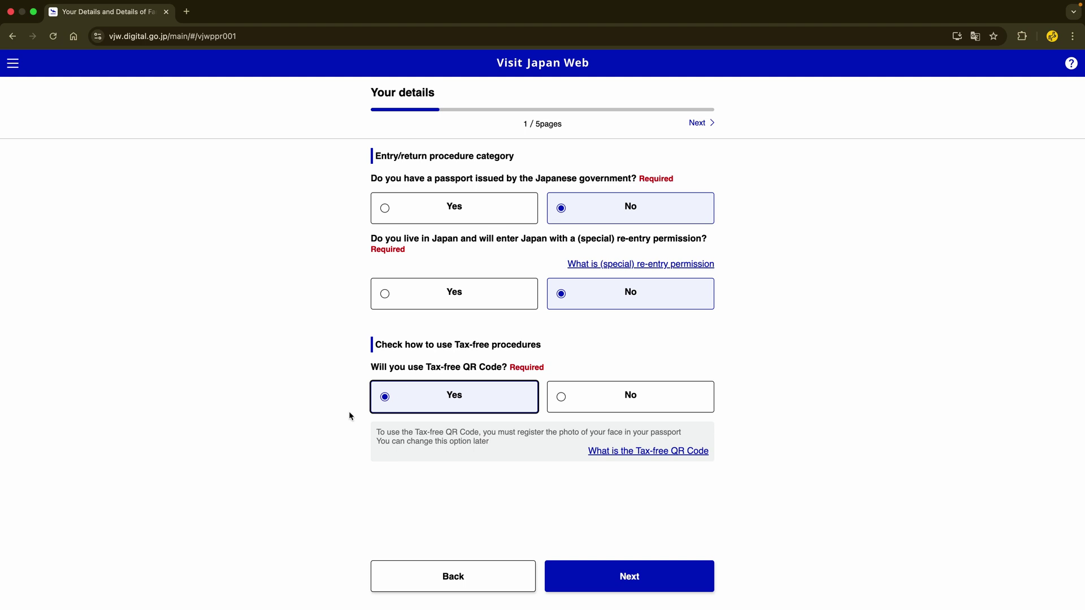
pyautogui.click(615, 456)
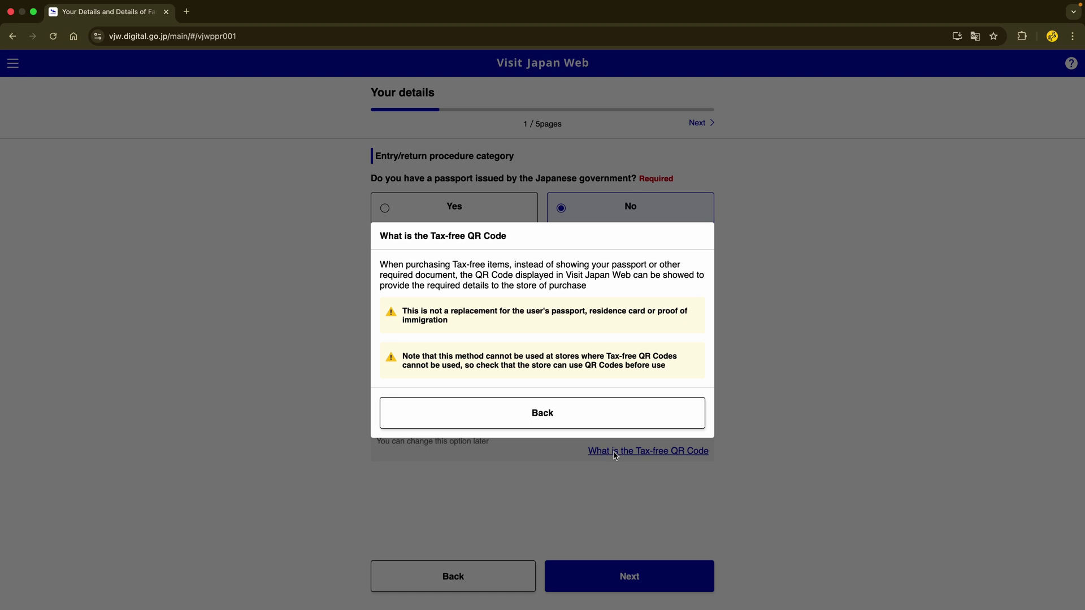
pyautogui.click(529, 410)
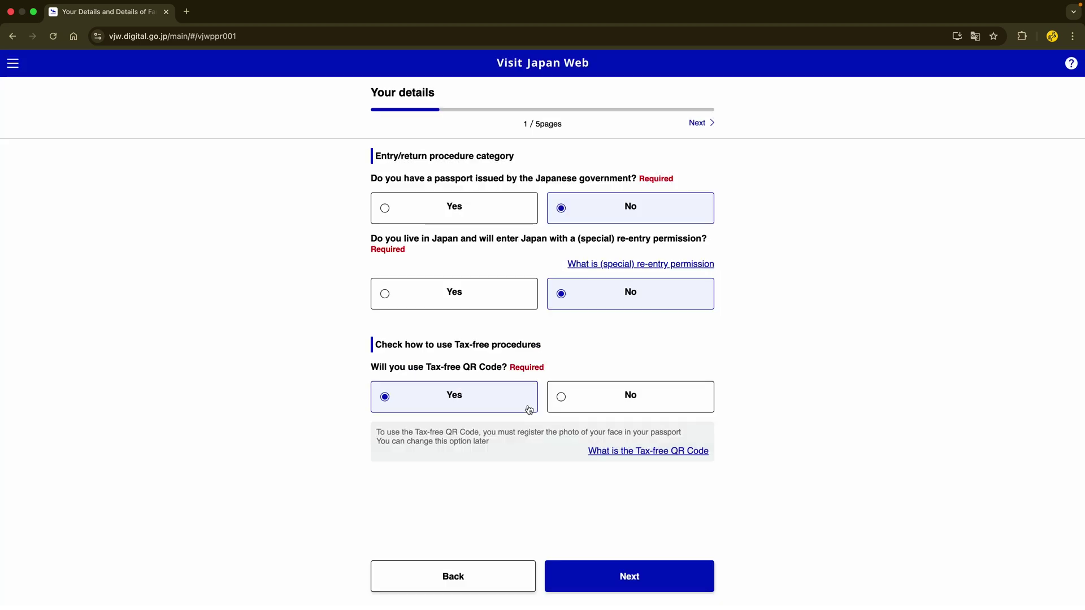
pyautogui.click(608, 574)
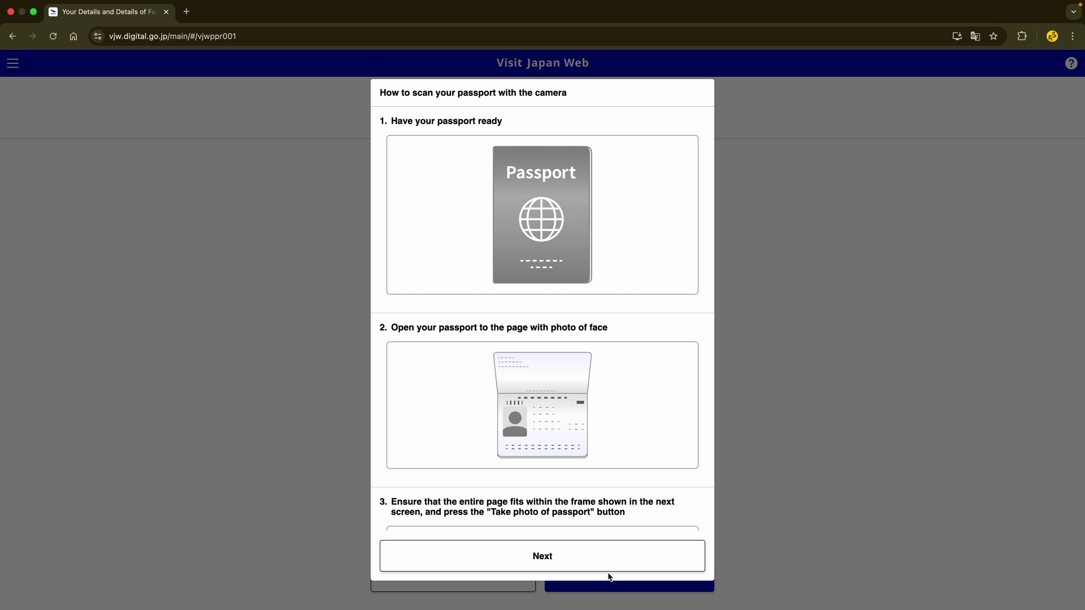
pyautogui.click(608, 570)
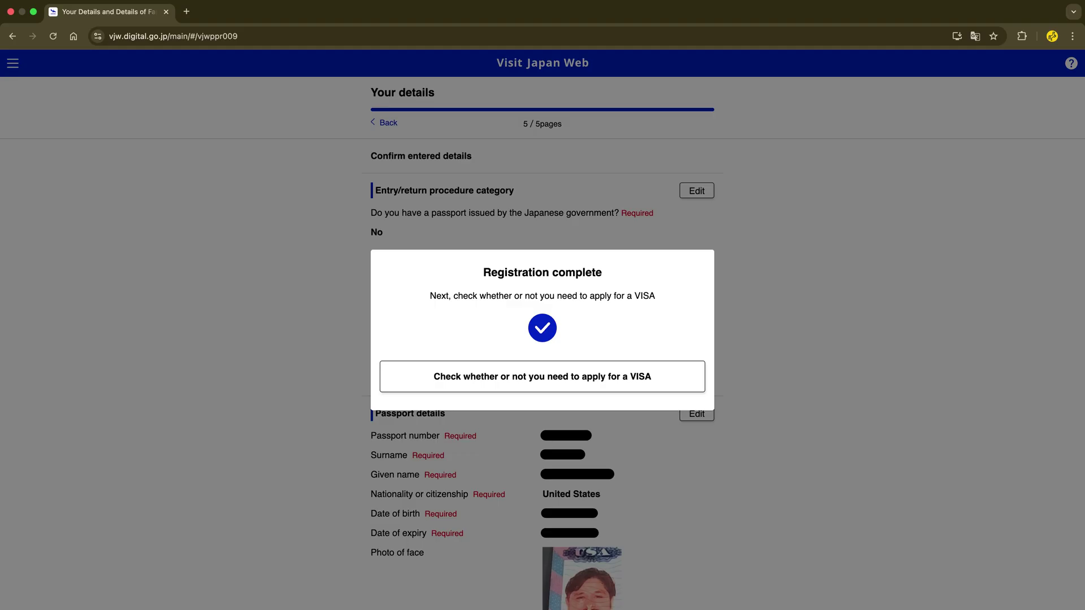
# Step: Proceed to the VISA requirement check and choose to register the planned entry without copying details
pyautogui.click(661, 374)
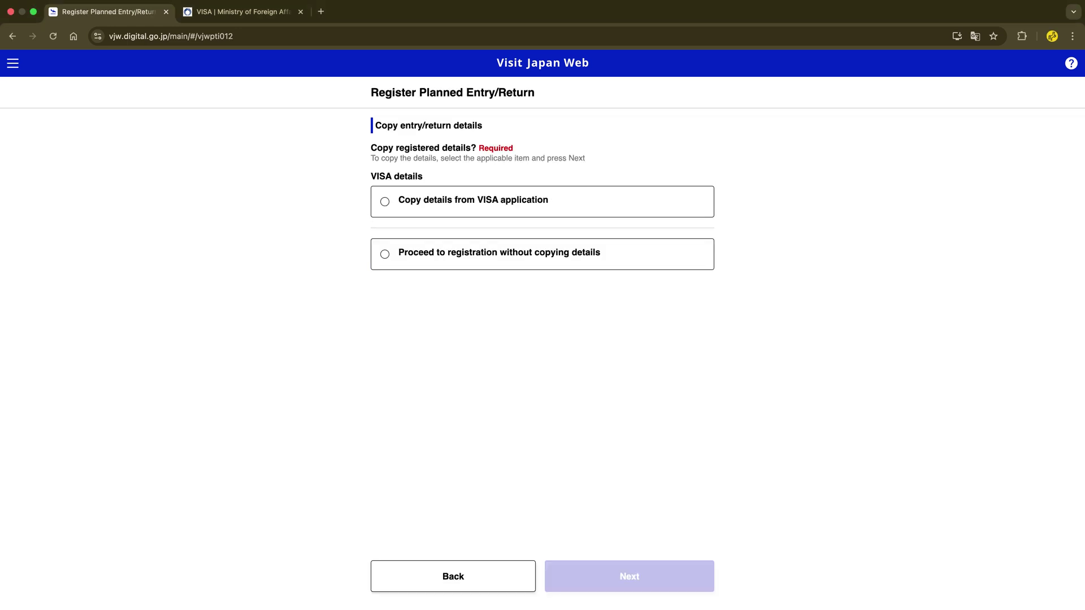
pyautogui.click(649, 252)
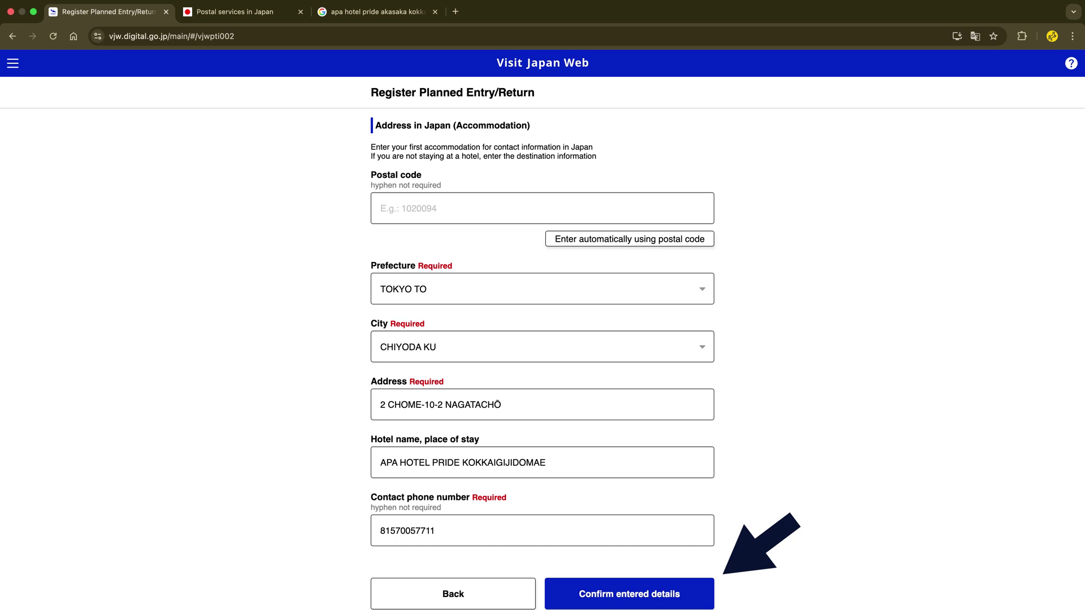
# Step: Submit the accommodation details for confirmation and remove the district name containing the accented letter from the end of the hotel's address
pyautogui.press('Return')
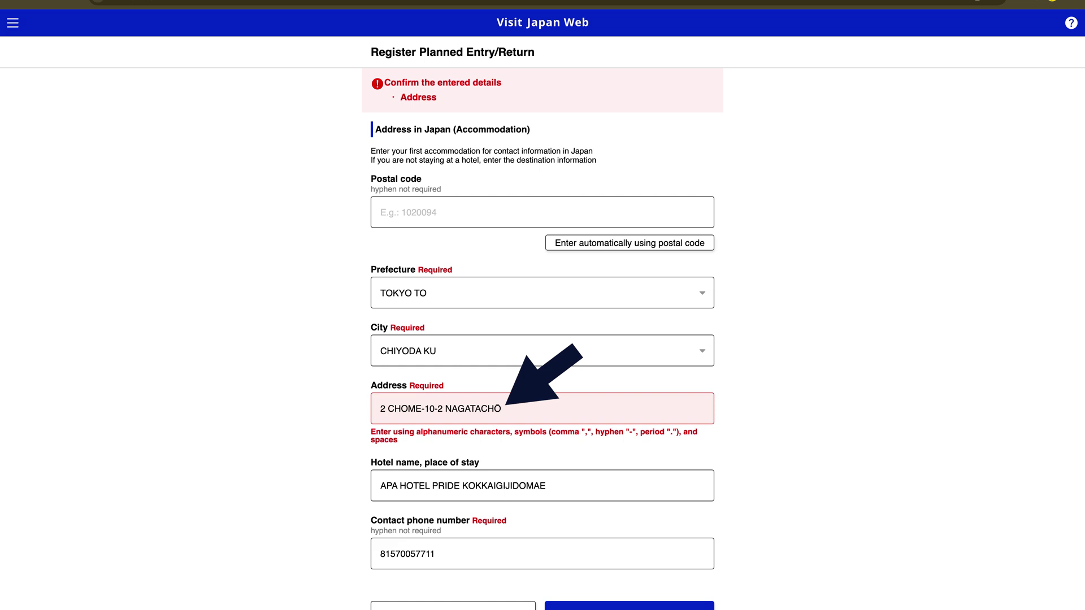
pyautogui.press('BackSpace')
pyautogui.press('BackSpace')
pyautogui.press('BackSpace')
pyautogui.press('BackSpace')
pyautogui.press('BackSpace')
pyautogui.press('BackSpace')
pyautogui.press('BackSpace')
pyautogui.press('BackSpace')
pyautogui.press('BackSpace')
pyautogui.press('BackSpace')
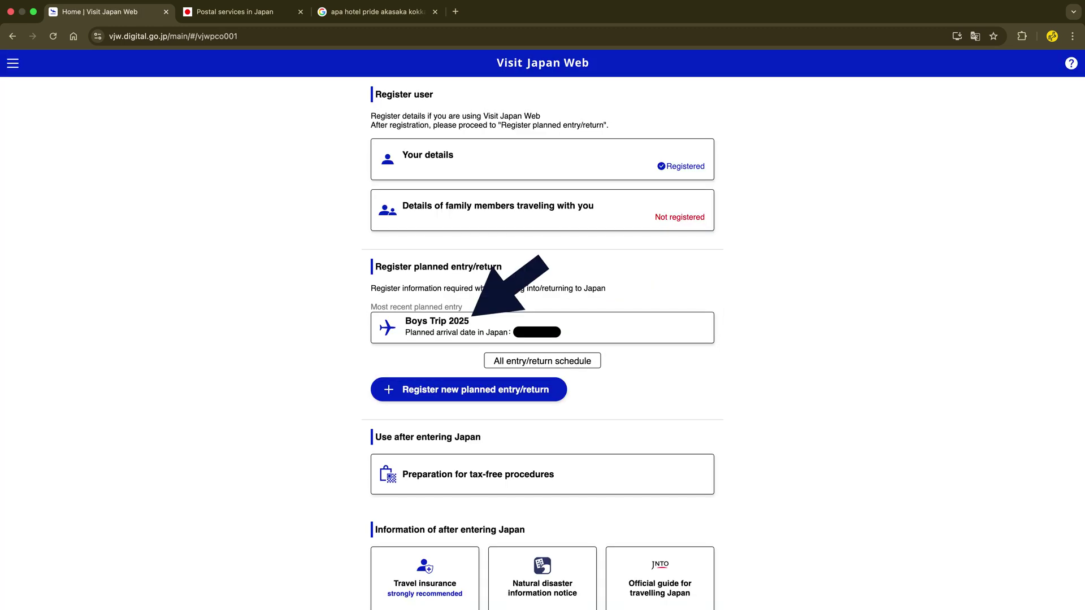
# Step: Open the Immigration clearance and Customs declaration for Boys Trip 2025 and answer No to the criminal case and controlled items questions
pyautogui.click(542, 328)
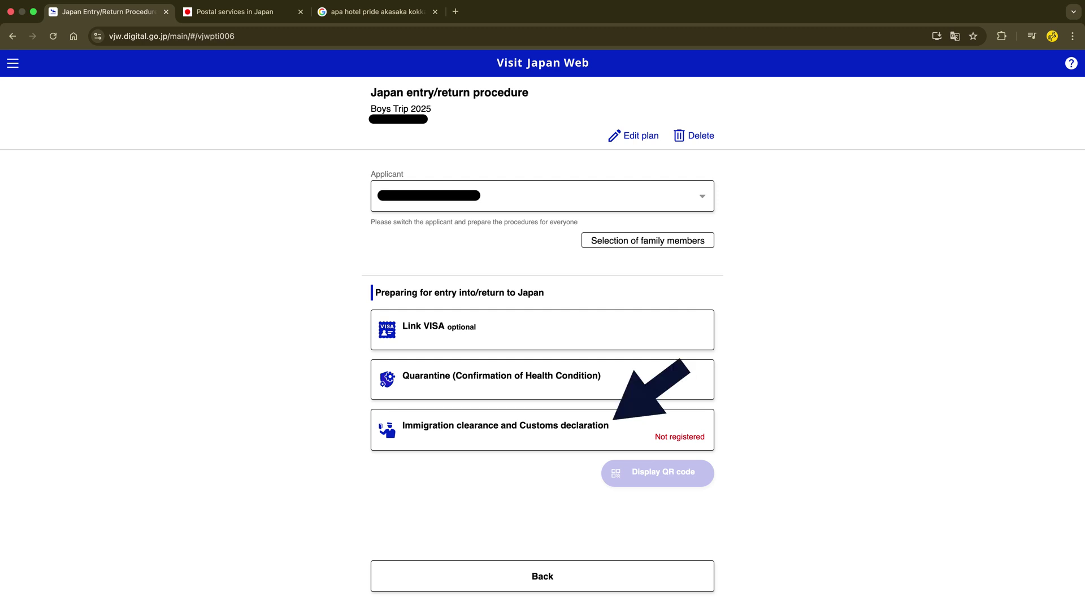
pyautogui.click(505, 429)
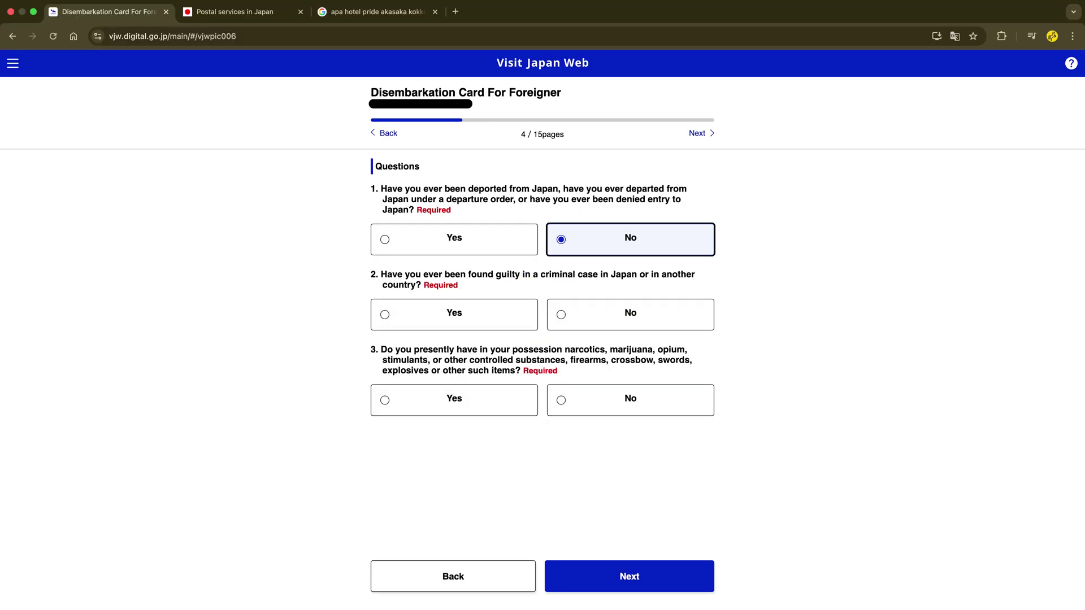
pyautogui.click(630, 315)
pyautogui.click(630, 400)
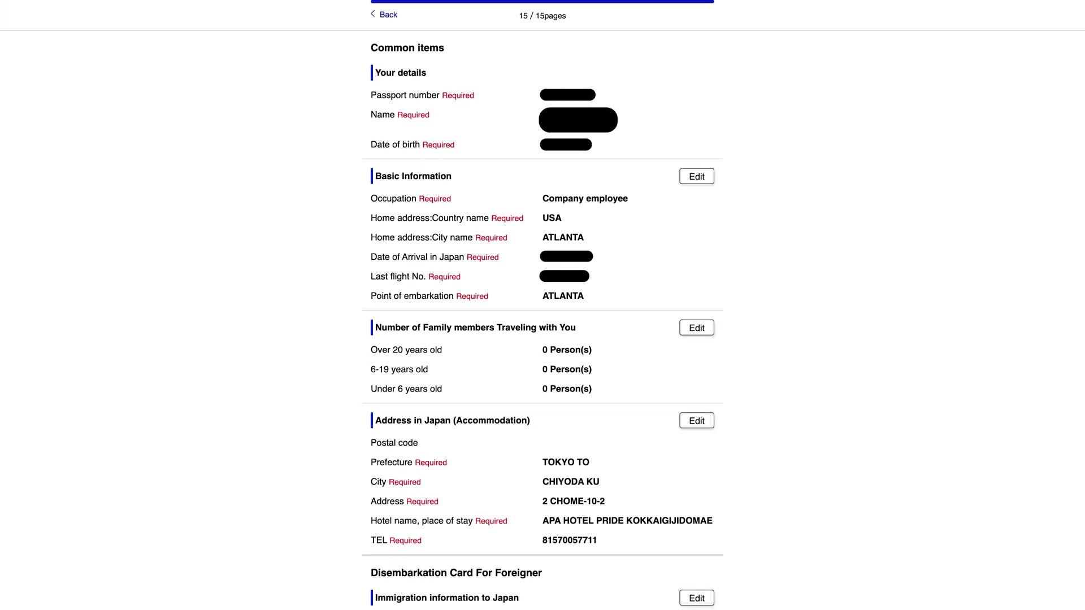
# Step: Review the entered declaration details and read the examples of electronic declaration at immigration clearance and customs
pyautogui.scroll(-10, 542, 305)
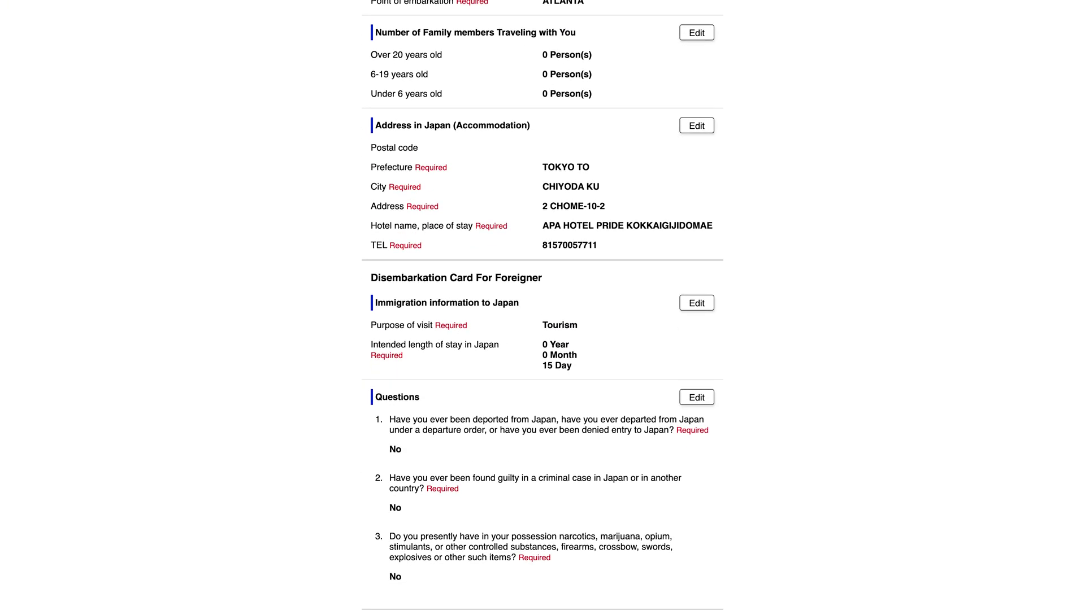
pyautogui.scroll(-10, 542, 305)
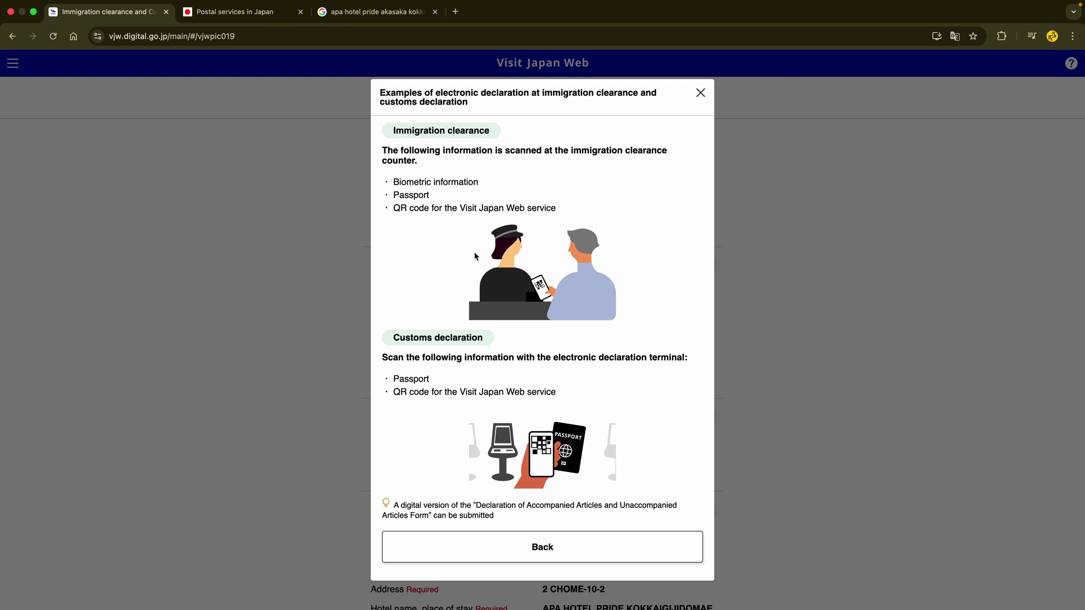
pyautogui.scroll(-2, 442, 293)
pyautogui.scroll(-5, 443, 299)
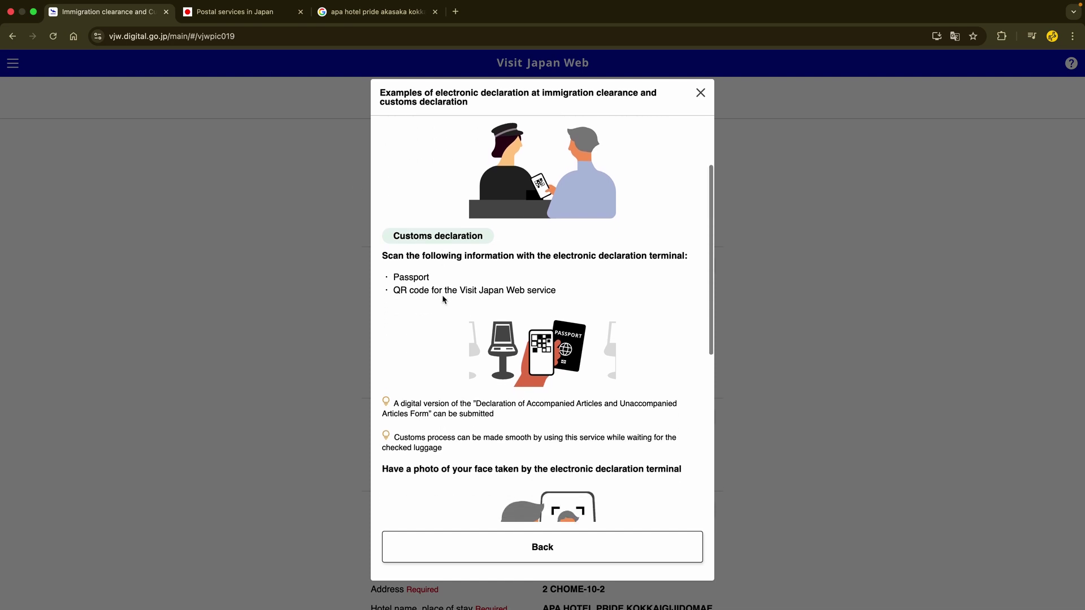
pyautogui.scroll(-5, 444, 299)
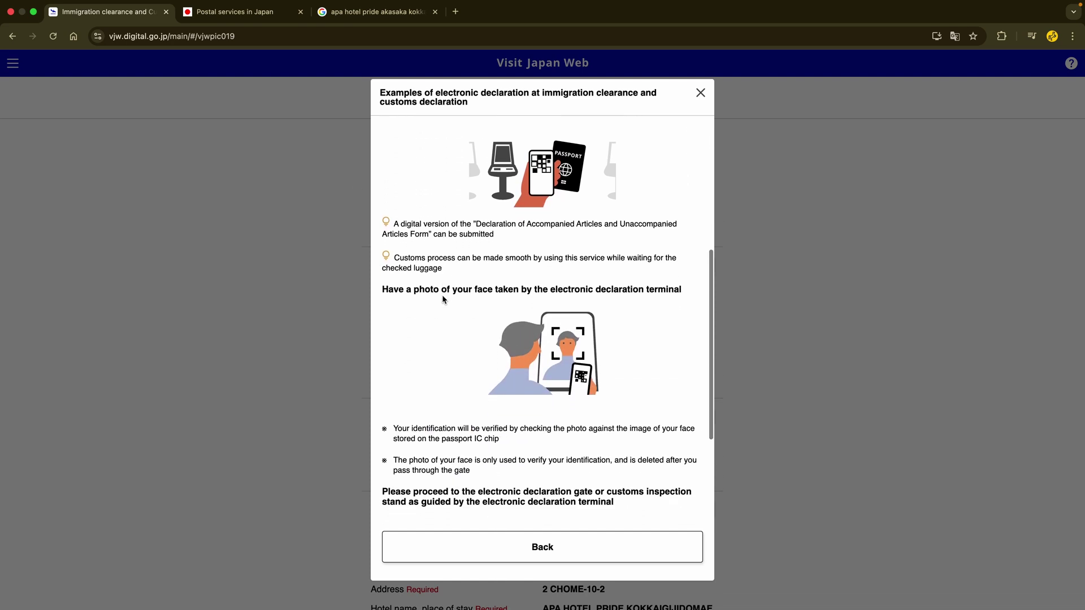